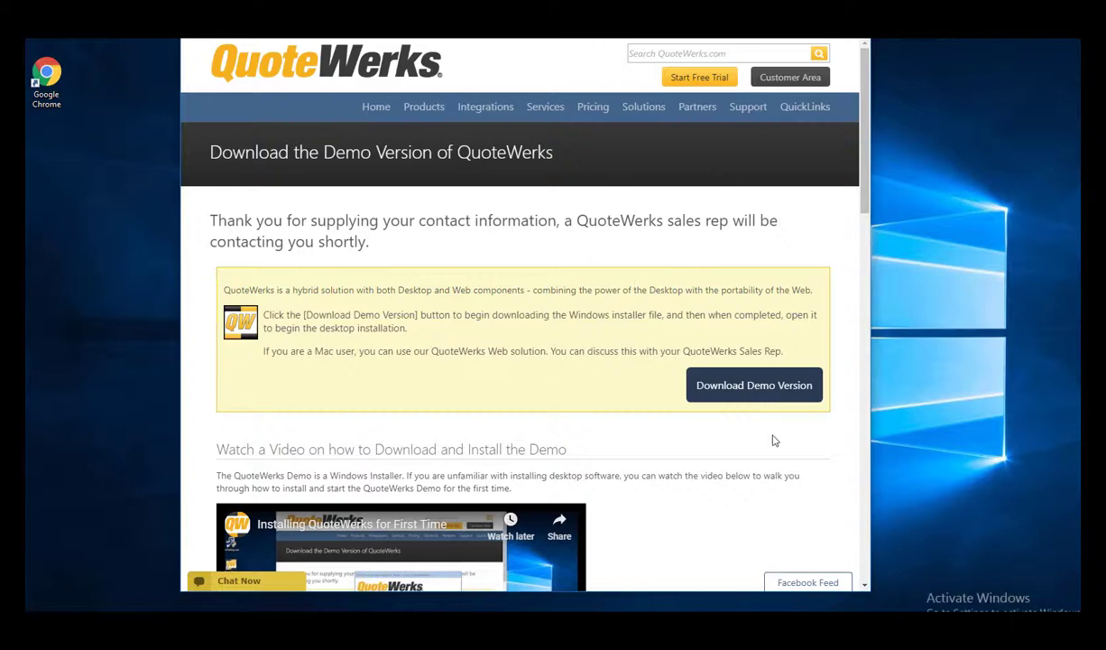
# - Download the QuoteWerks demo installer, run it and allow it to make changes to the PC
pyautogui.click(765, 386)
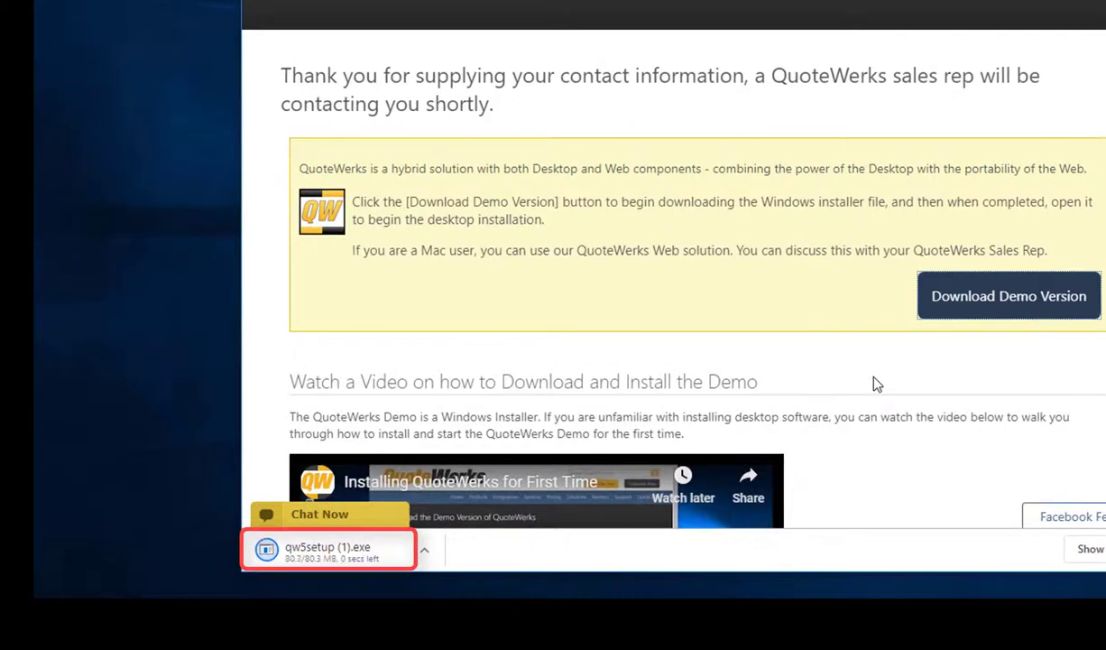
pyautogui.scroll(-6, 876, 383)
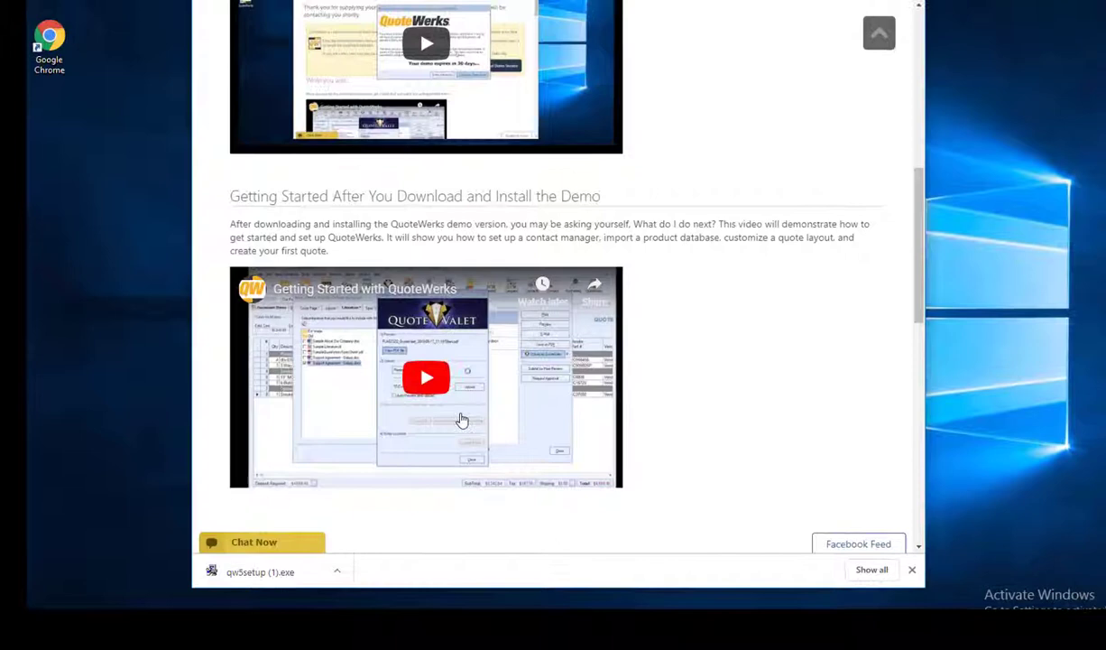
pyautogui.scroll(5, 653, 369)
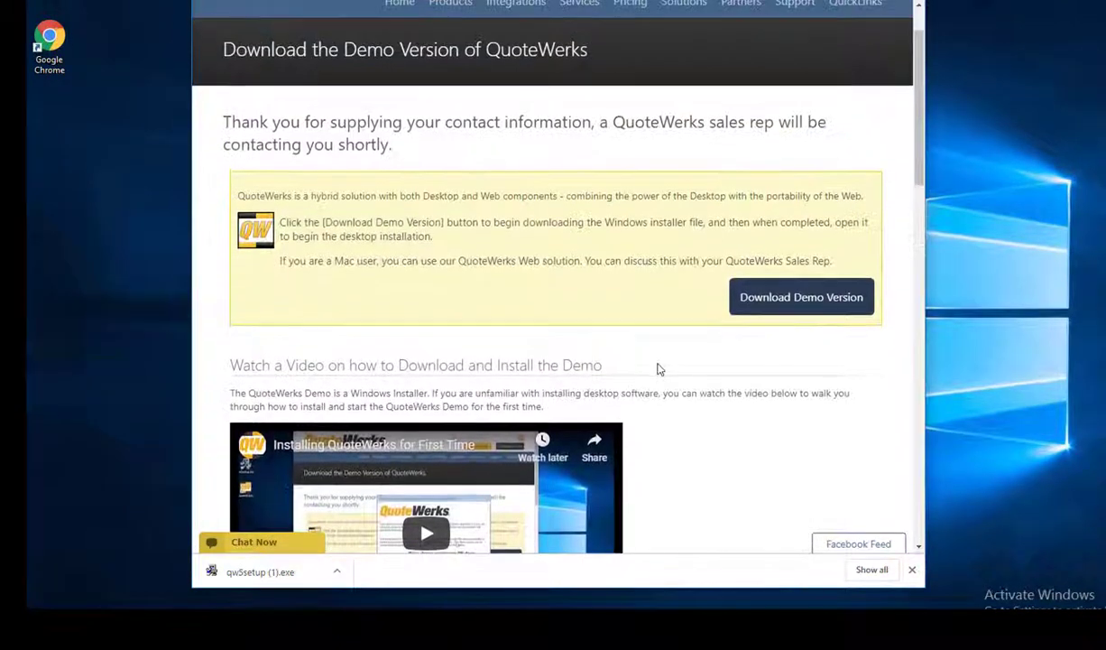
pyautogui.click(265, 575)
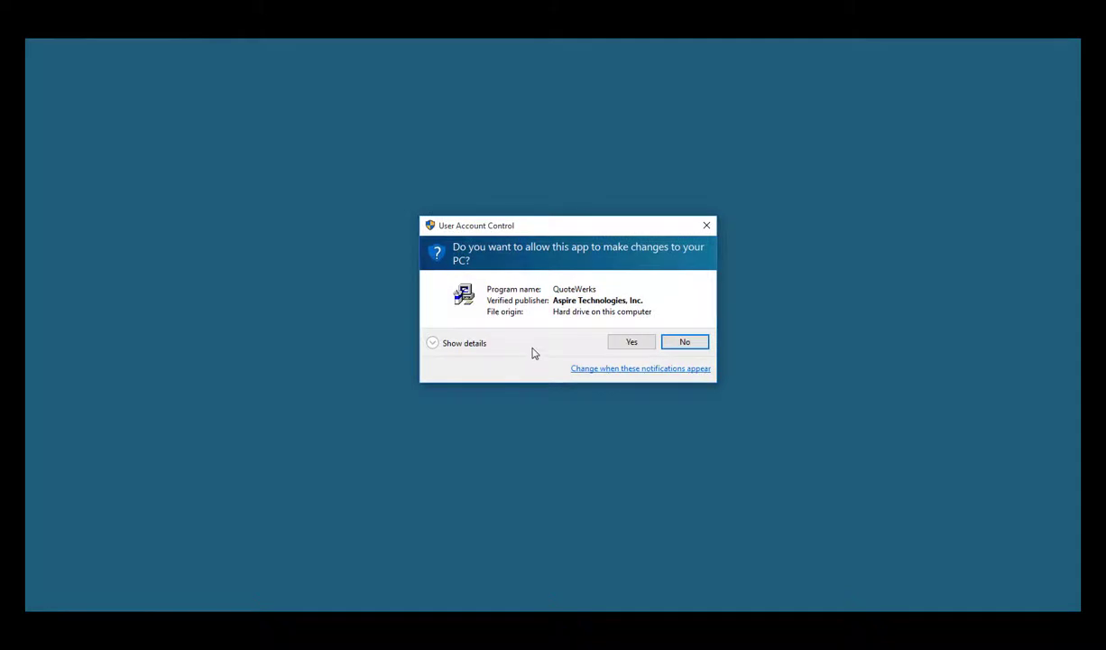
pyautogui.click(644, 347)
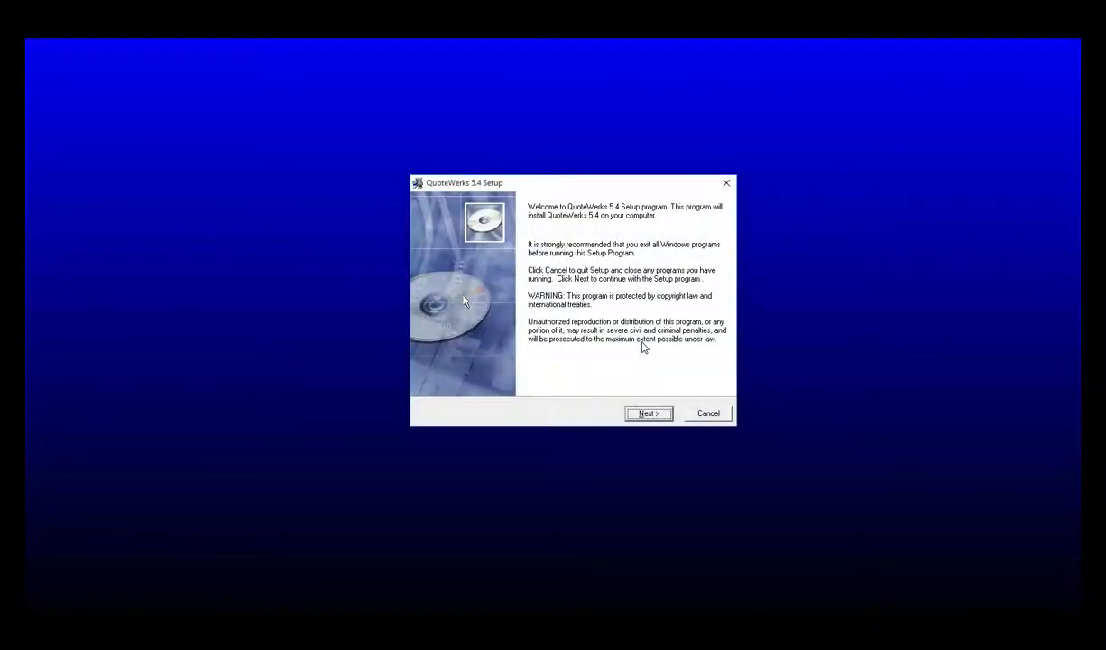
# - Start the QuoteWerks 5.4 setup and accept the license agreement
pyautogui.click(649, 414)
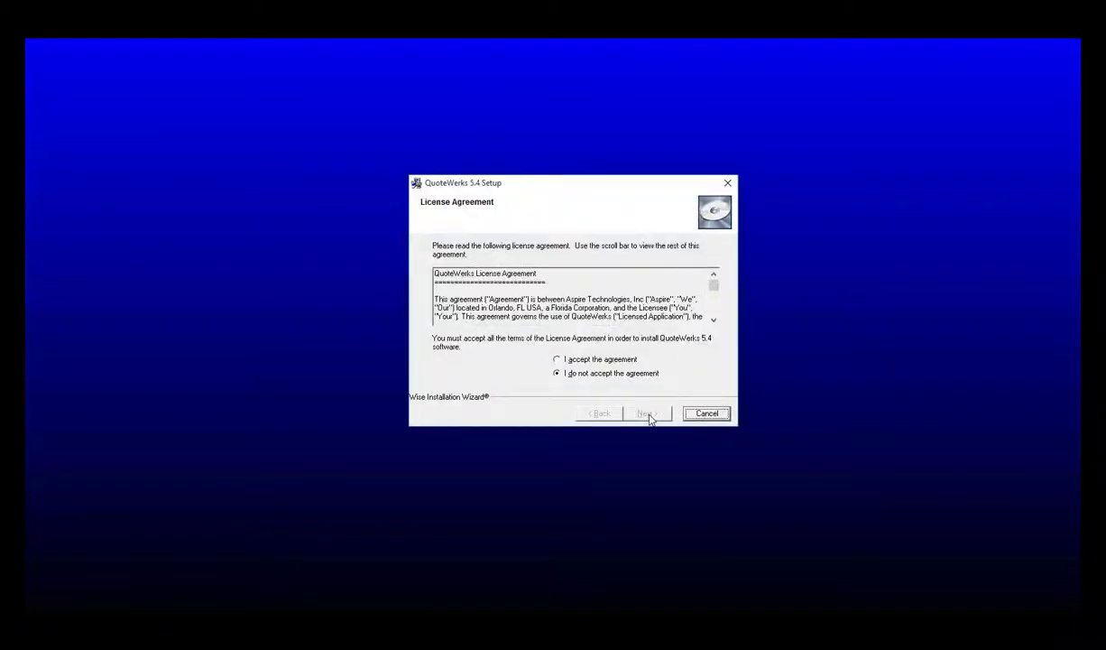
pyautogui.click(618, 360)
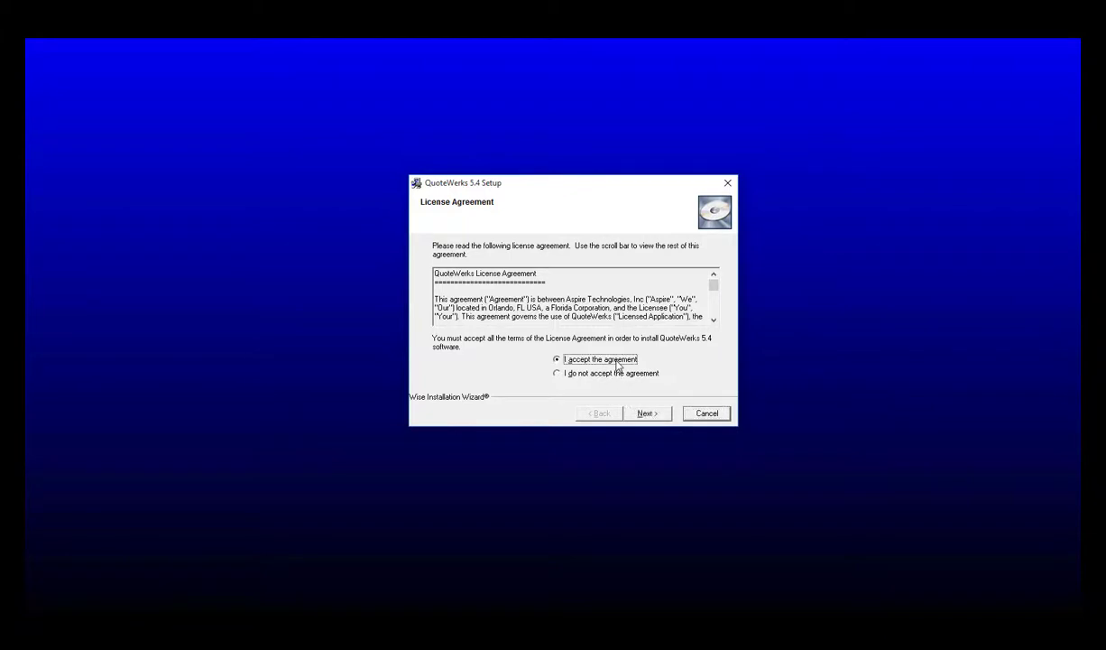
pyautogui.click(646, 413)
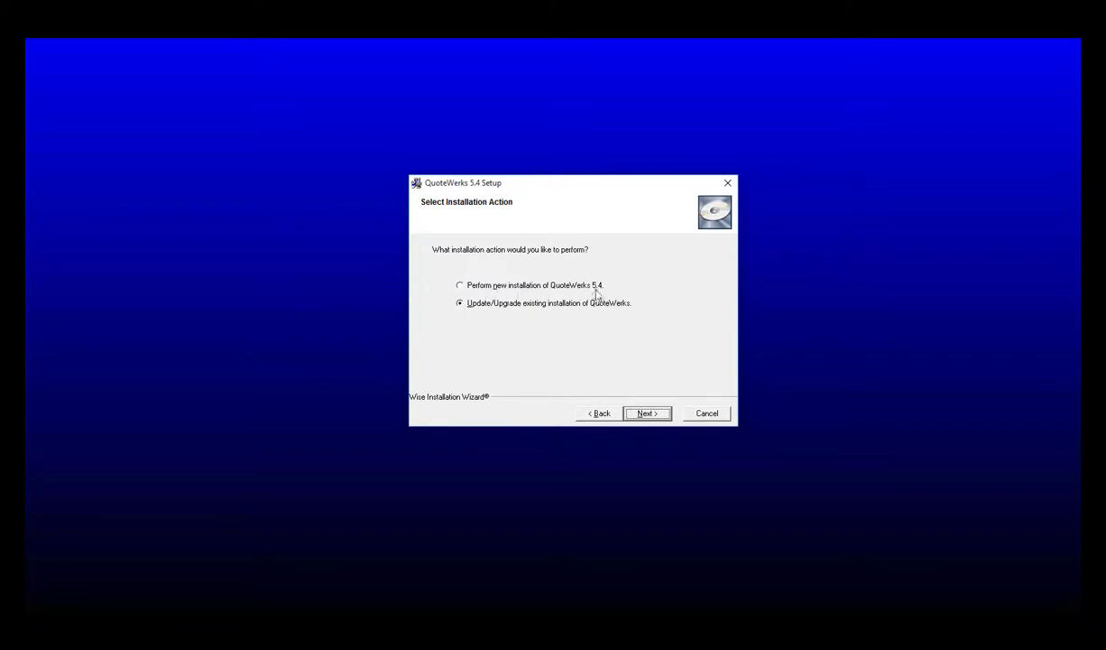
# - Perform a new installation of QuoteWerks 5.4 in C:\Applications\QuoteWerks, including the default templates and sample product data
pyautogui.click(536, 289)
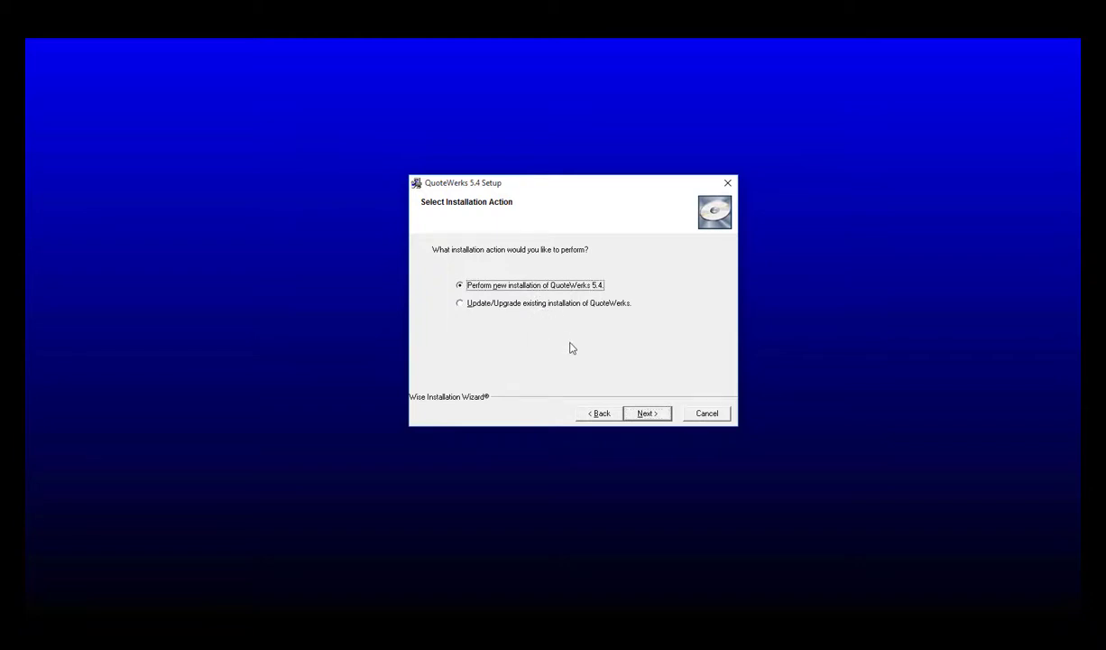
pyautogui.click(665, 415)
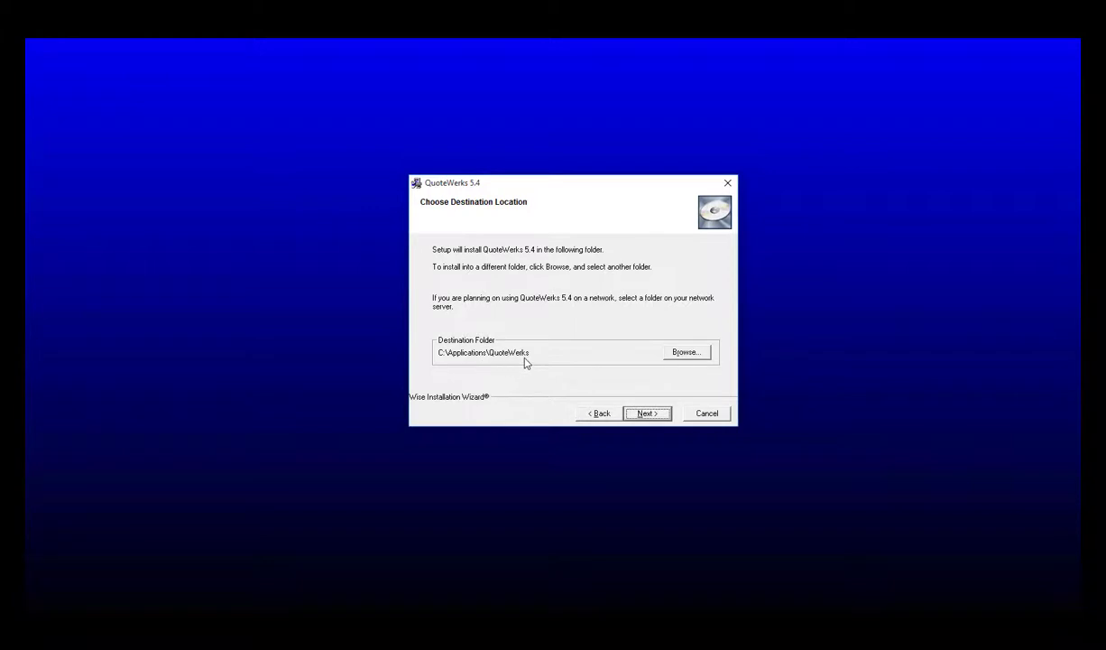
pyautogui.click(656, 416)
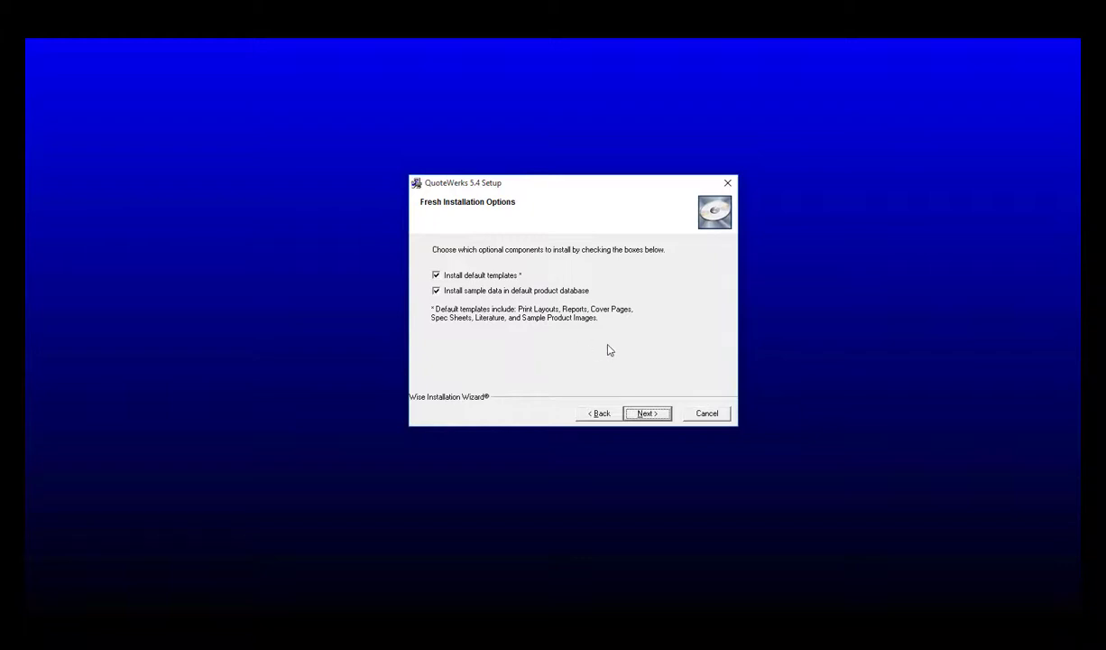
pyautogui.click(665, 416)
pyautogui.click(665, 416)
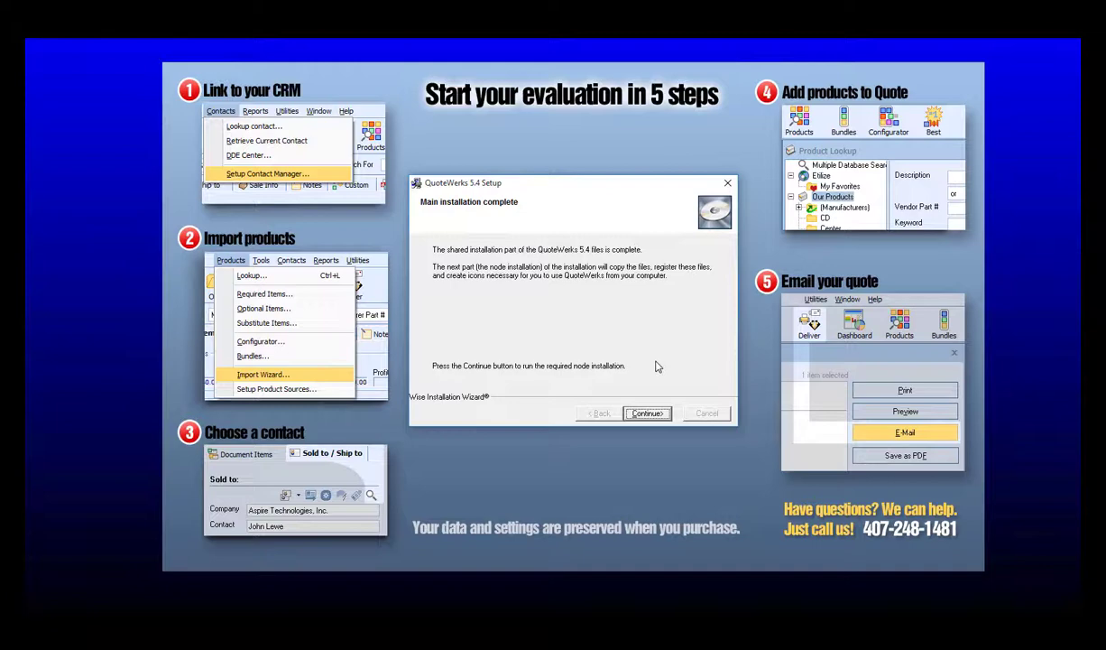
# - Continue to the node installation, install the database engine files and decline backups of replaced files
pyautogui.click(647, 415)
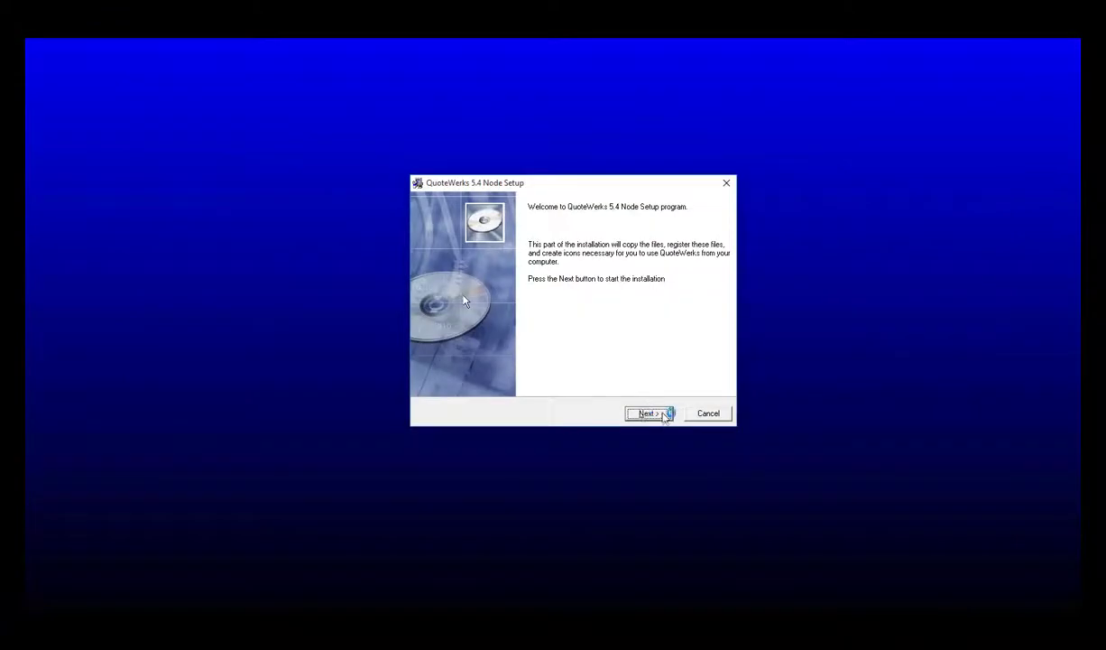
pyautogui.click(647, 413)
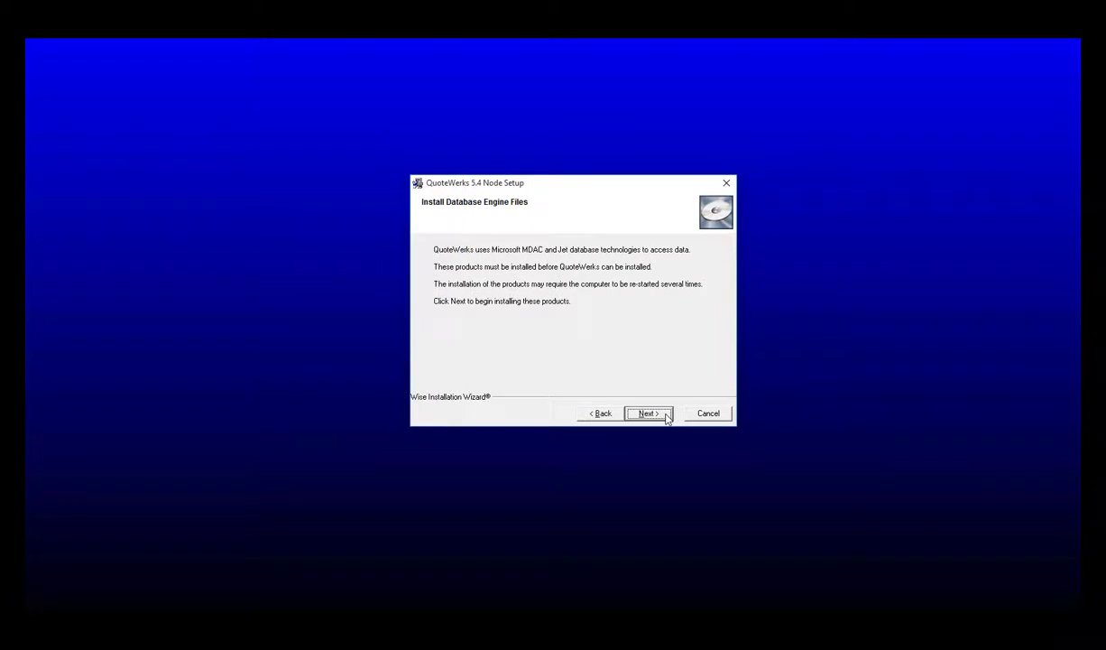
pyautogui.click(665, 415)
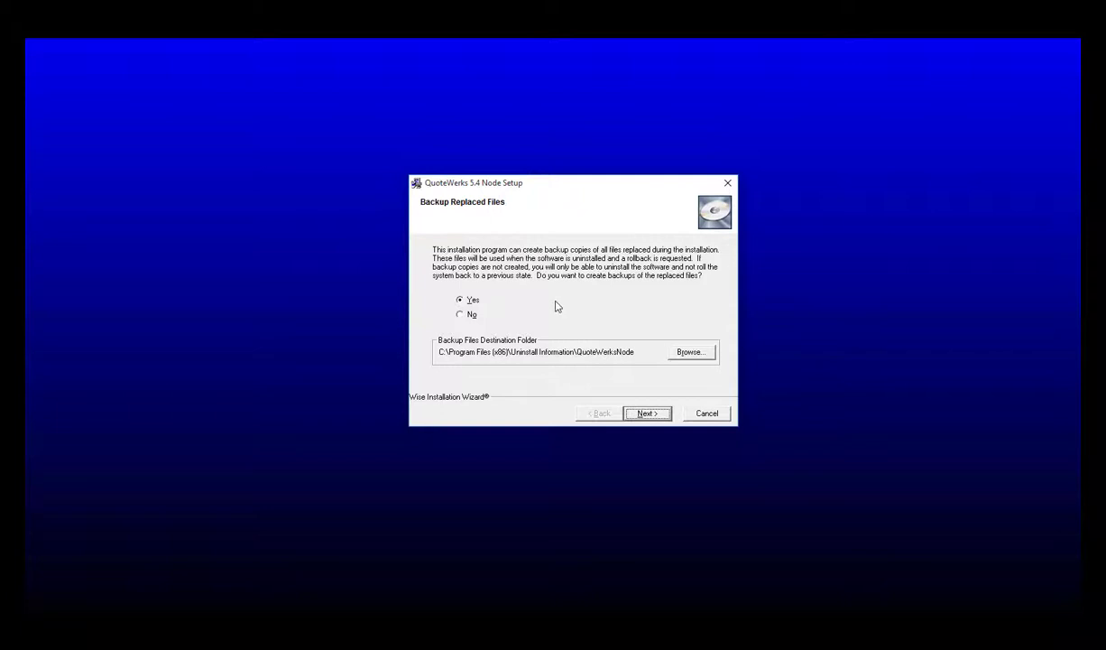
pyautogui.click(468, 314)
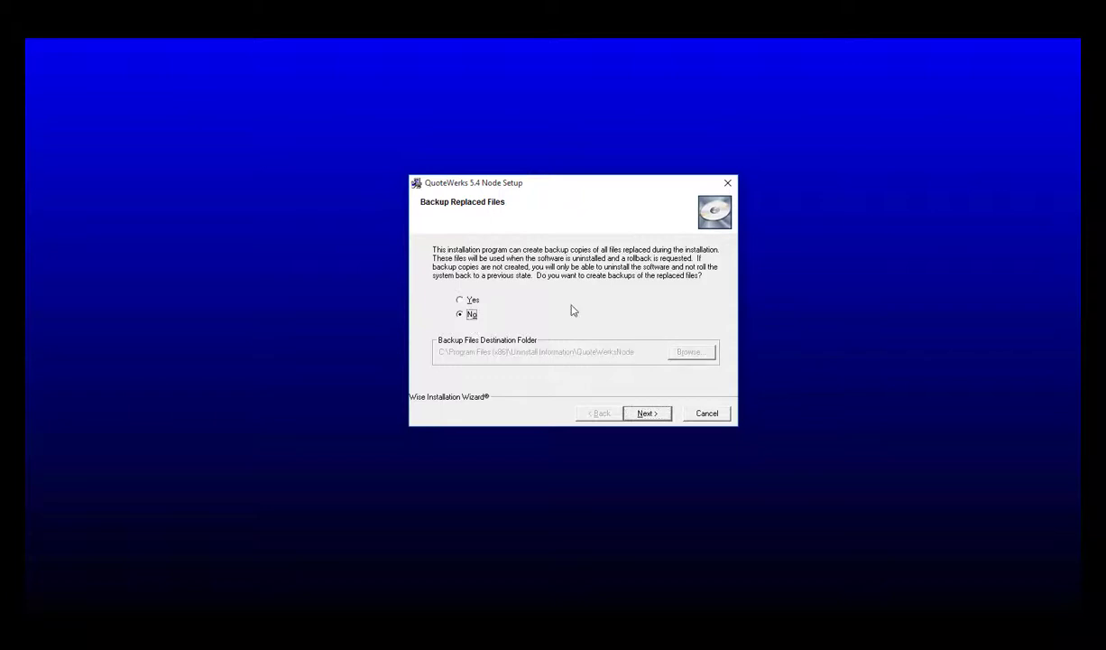
pyautogui.click(648, 413)
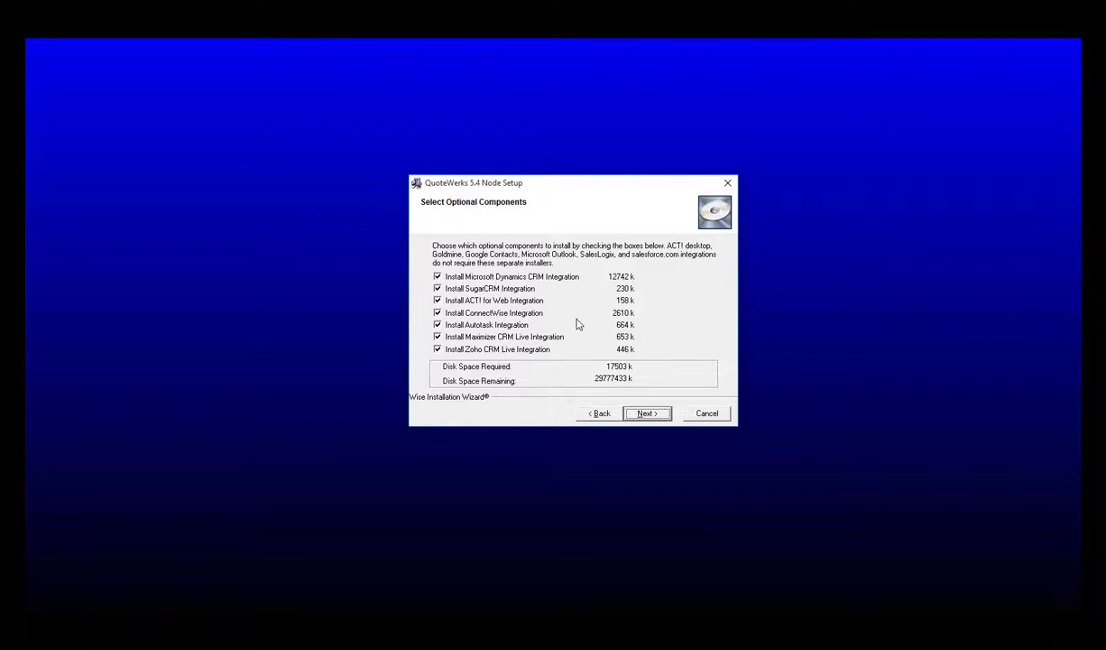
# - Exclude all seven optional CRM integrations, from Zoho CRM Live to Microsoft Dynamics CRM, from the node installation
pyautogui.click(437, 349)
pyautogui.click(438, 336)
pyautogui.click(438, 325)
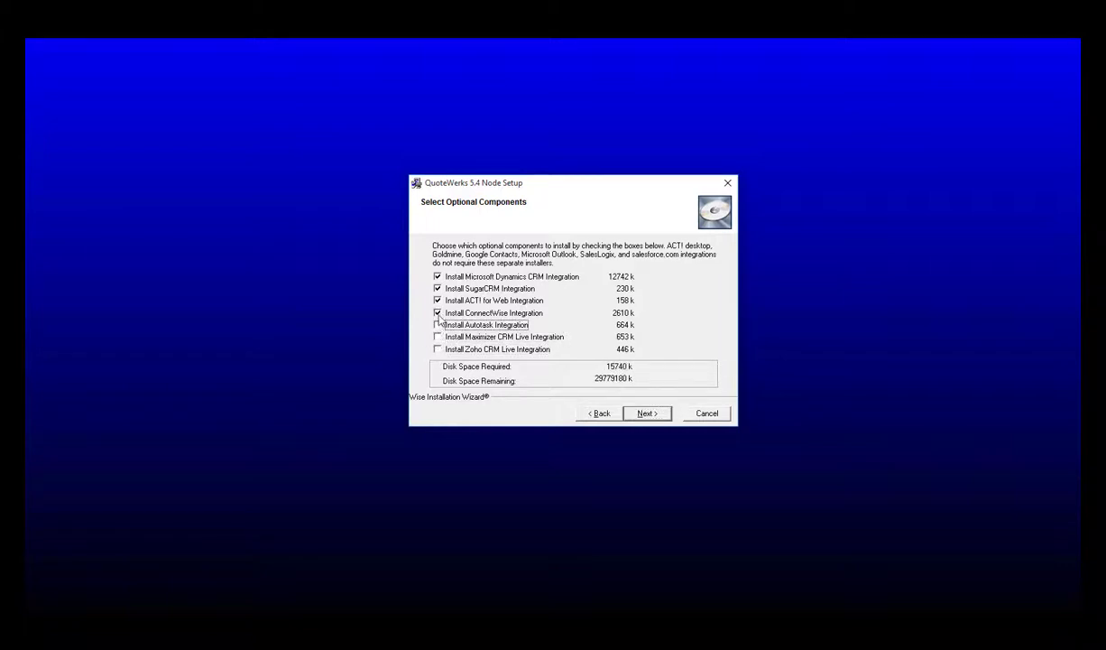
pyautogui.click(438, 312)
pyautogui.click(437, 300)
pyautogui.click(438, 288)
pyautogui.click(438, 277)
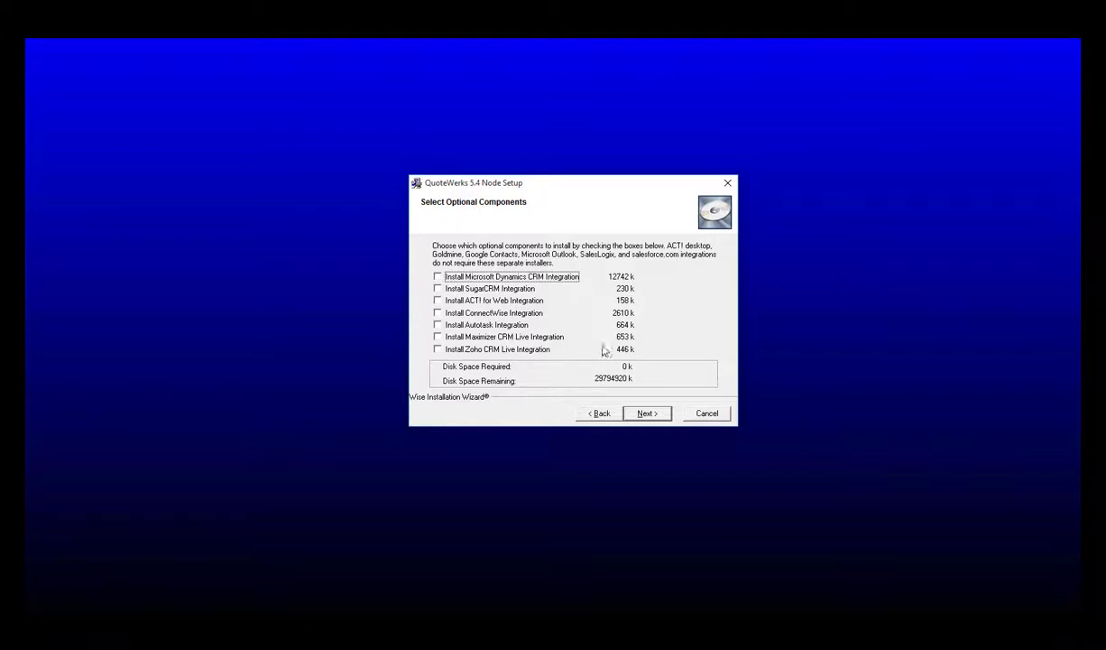
pyautogui.click(664, 414)
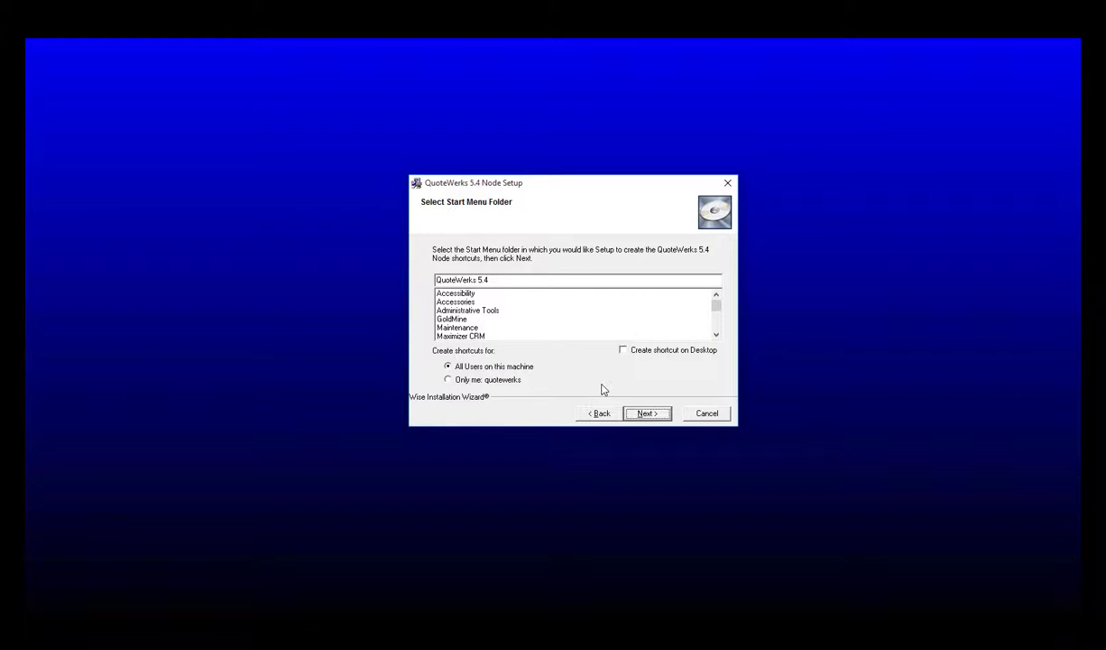
# - Add a desktop shortcut, keep the QuoteWerks 5.4 Start Menu folder for all users, and finish the node installation
pyautogui.click(623, 352)
pyautogui.click(646, 413)
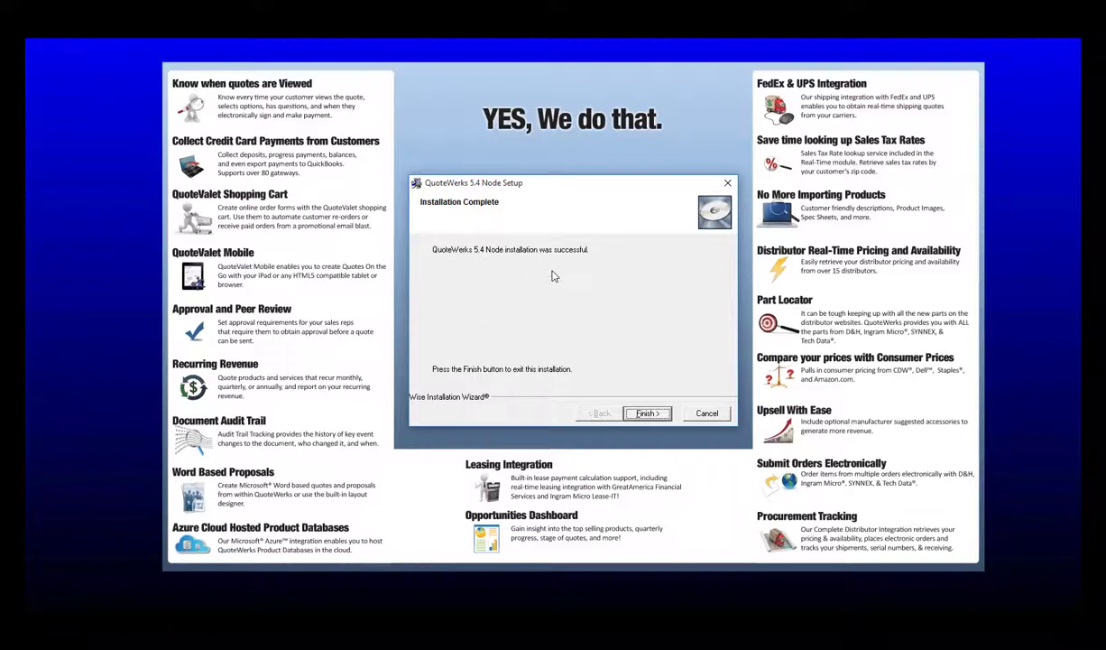
pyautogui.click(662, 415)
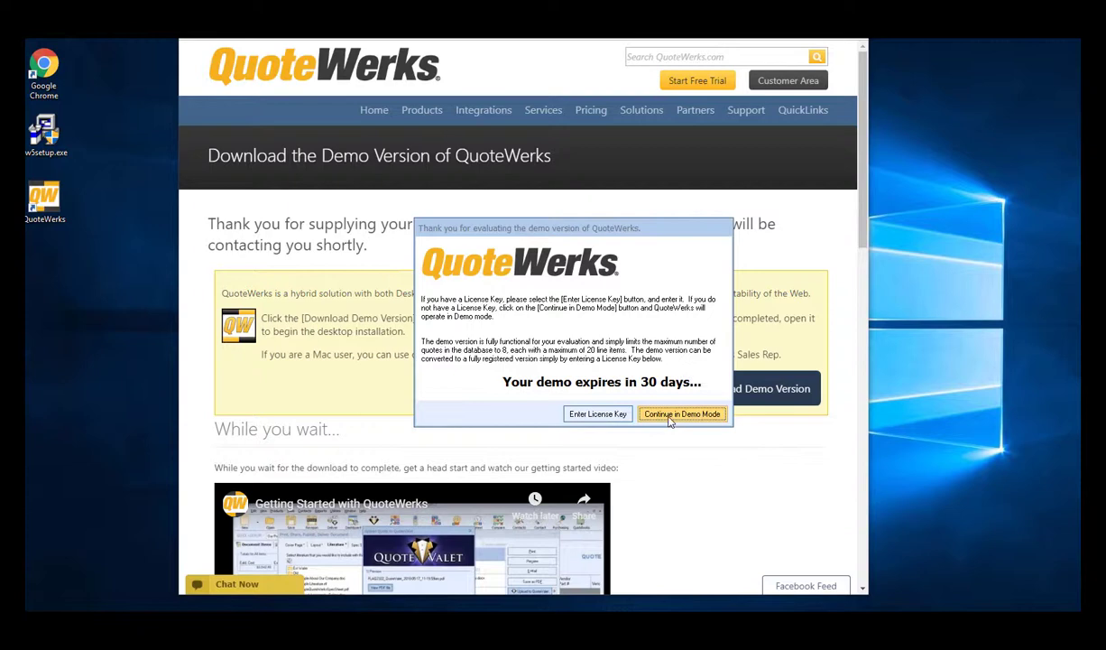
# - Continue in demo mode and accept United States, USD and 8.00% sales tax in the setup wizard
pyautogui.click(670, 417)
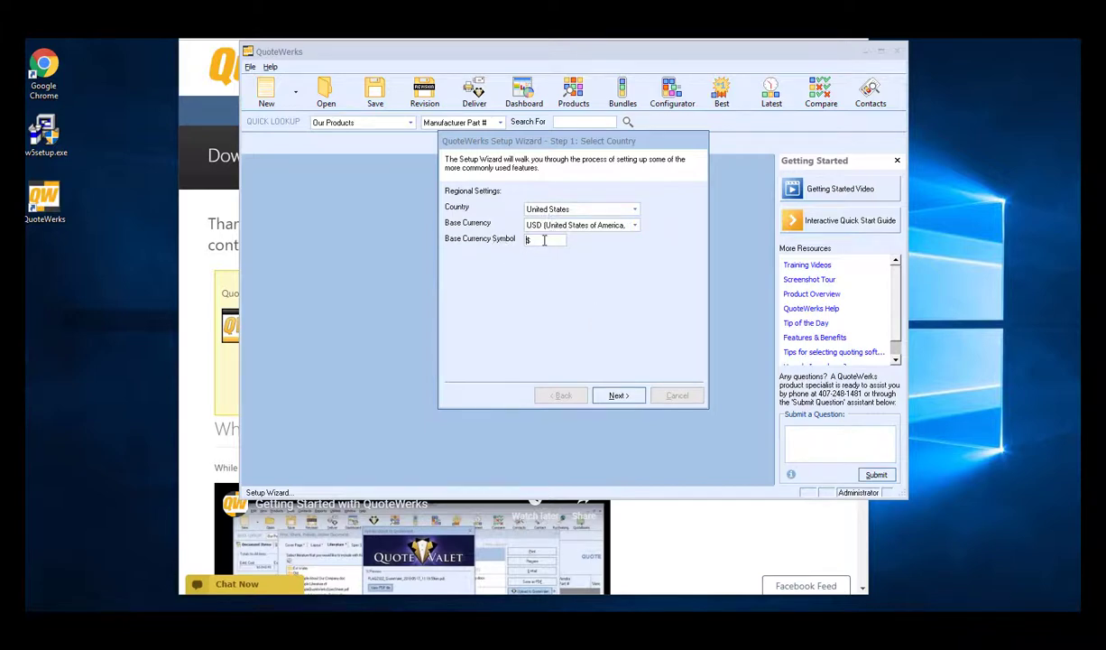
pyautogui.click(622, 396)
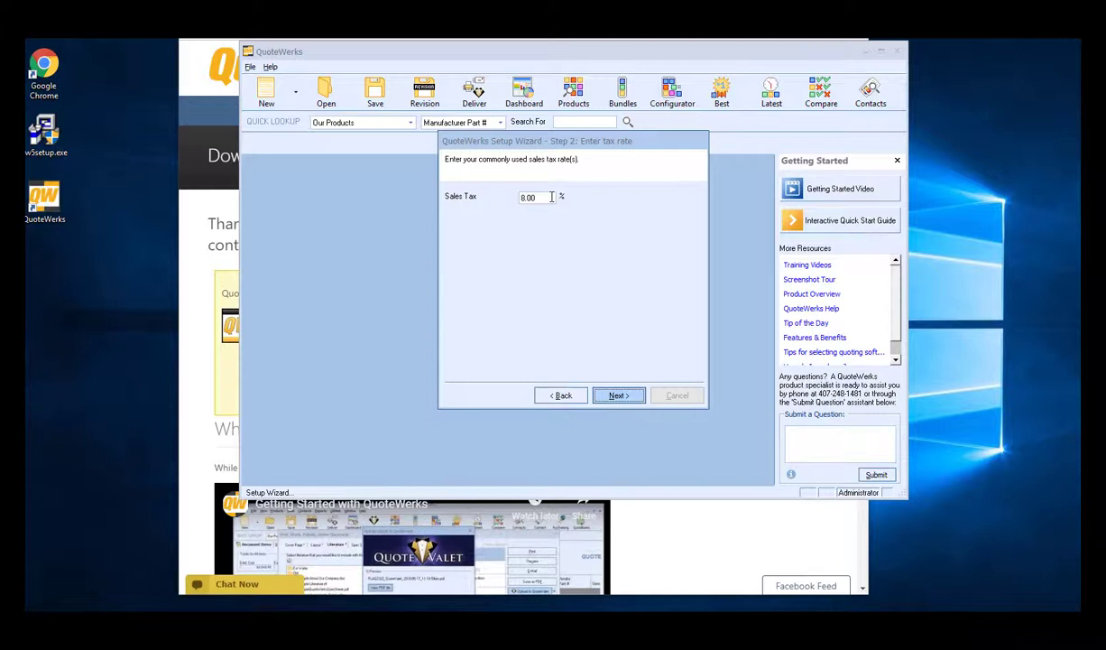
pyautogui.click(626, 396)
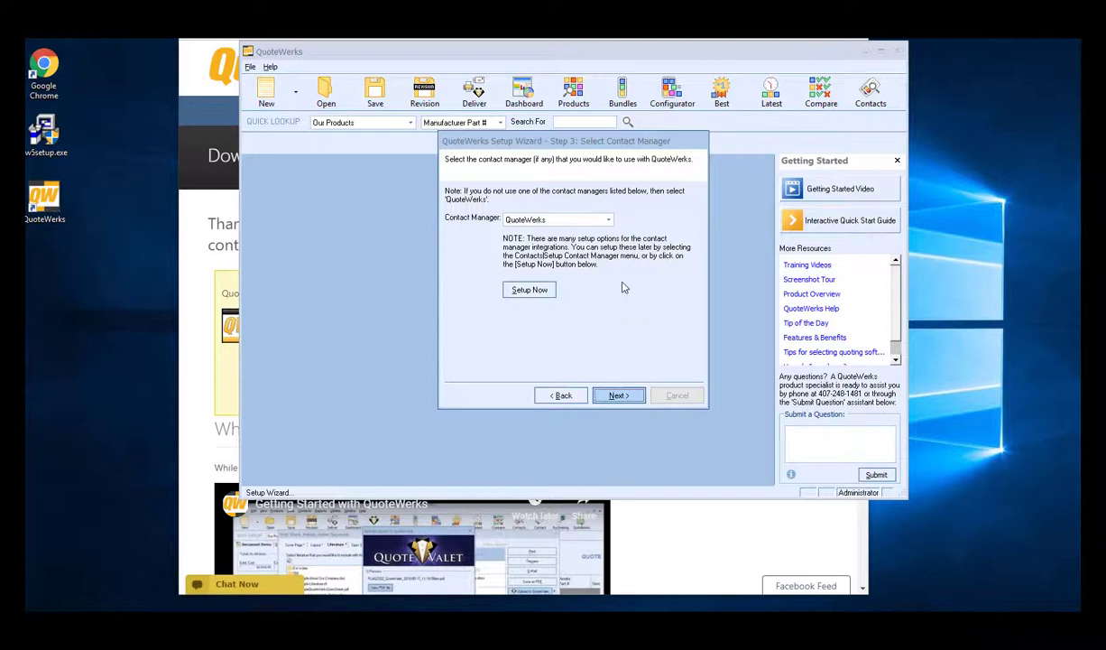
# - Choose QuoteWerks as the contact manager and proceed to the accounting integration settings
pyautogui.click(585, 219)
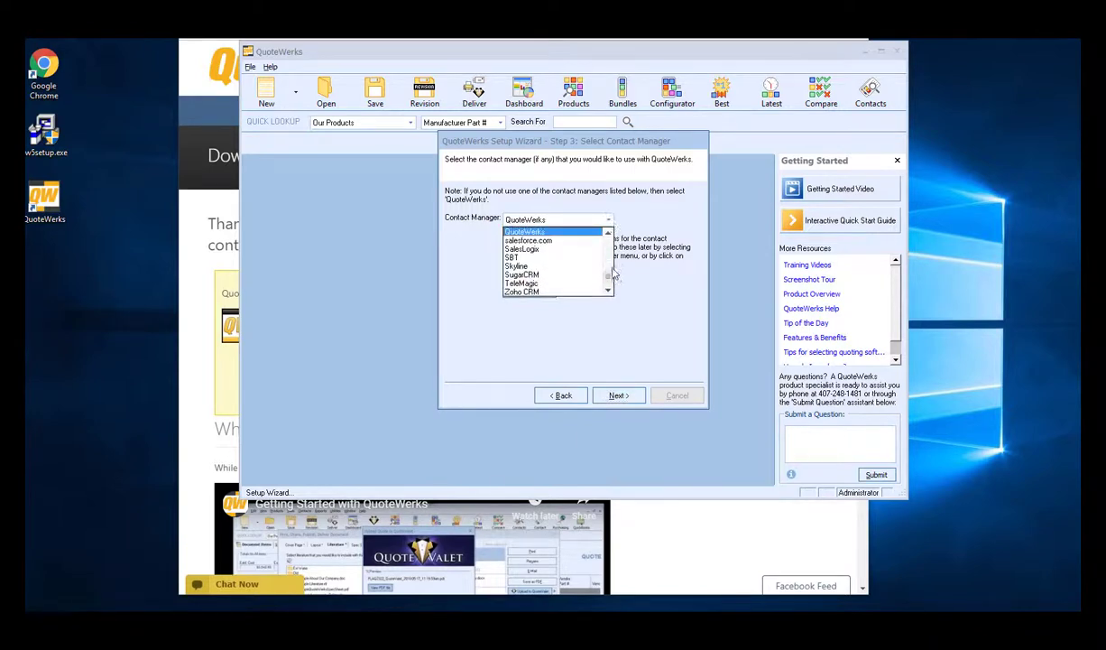
pyautogui.moveTo(612, 273)
pyautogui.mouseDown()
pyautogui.moveTo(611, 245)
pyautogui.moveTo(612, 278)
pyautogui.mouseUp()
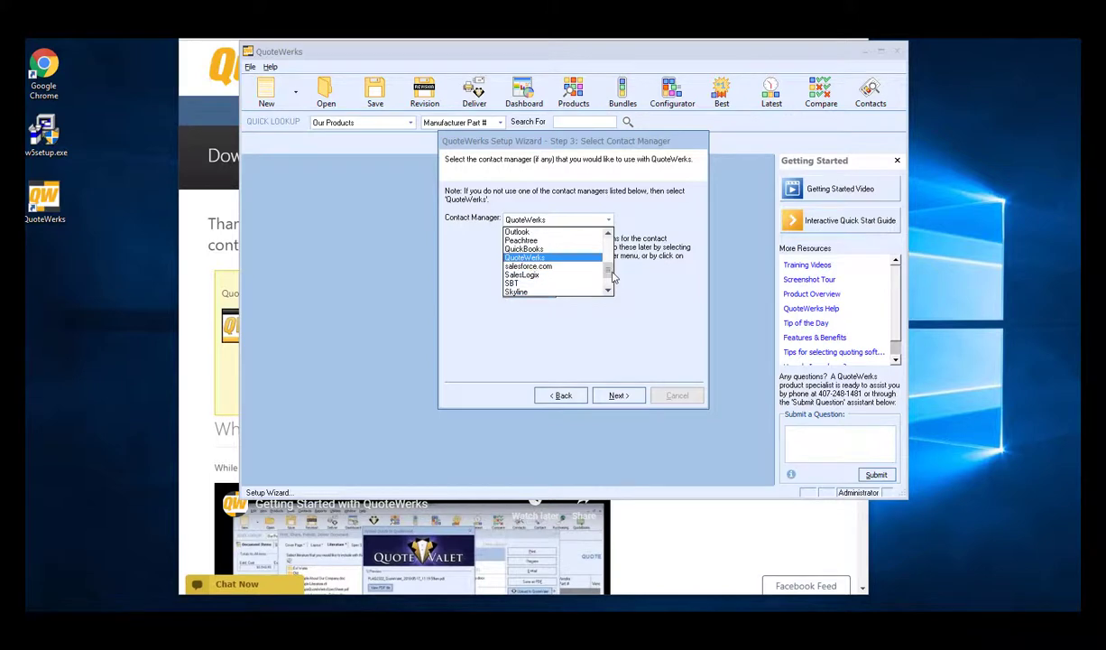
pyautogui.click(537, 259)
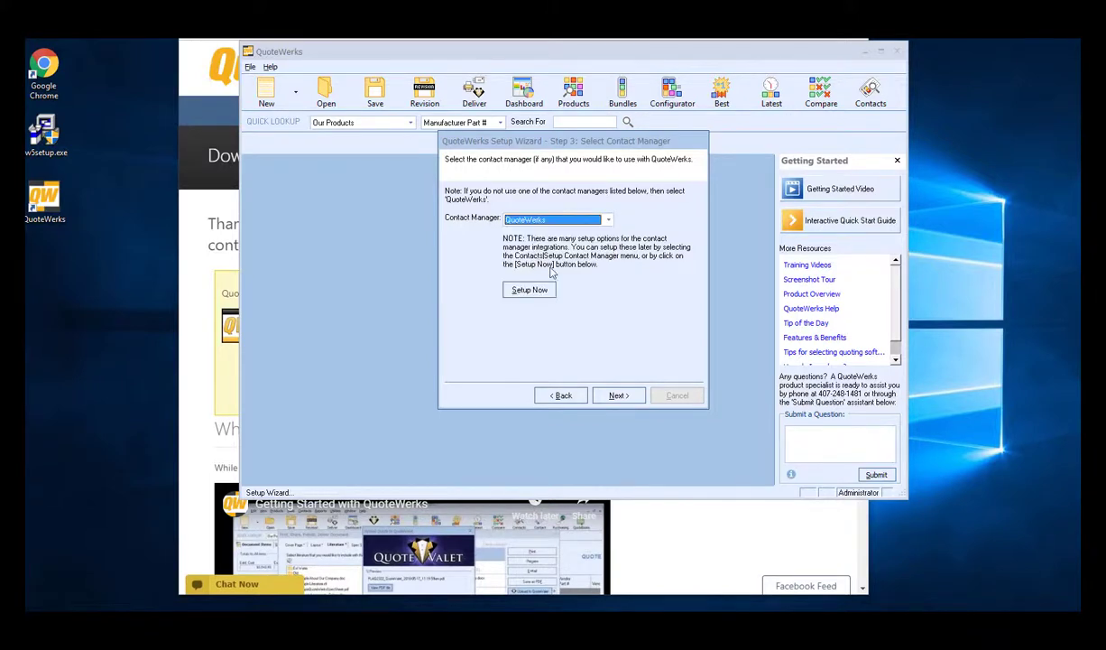
pyautogui.click(619, 395)
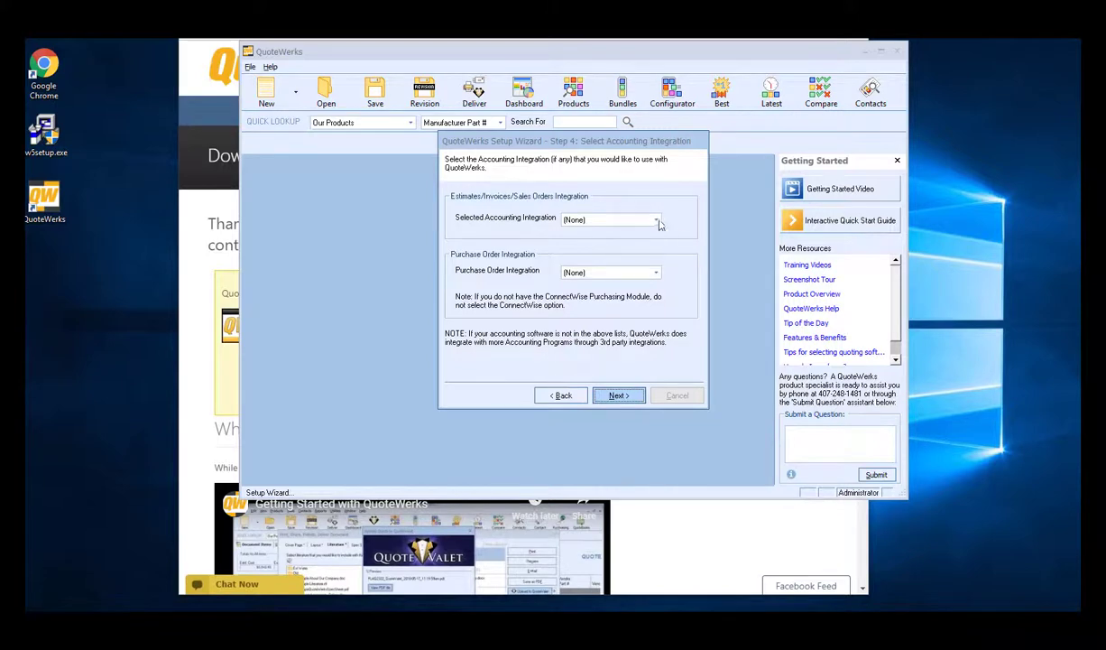
# - Review the accounting and purchase order integration options and keep both set to (None)
pyautogui.click(630, 218)
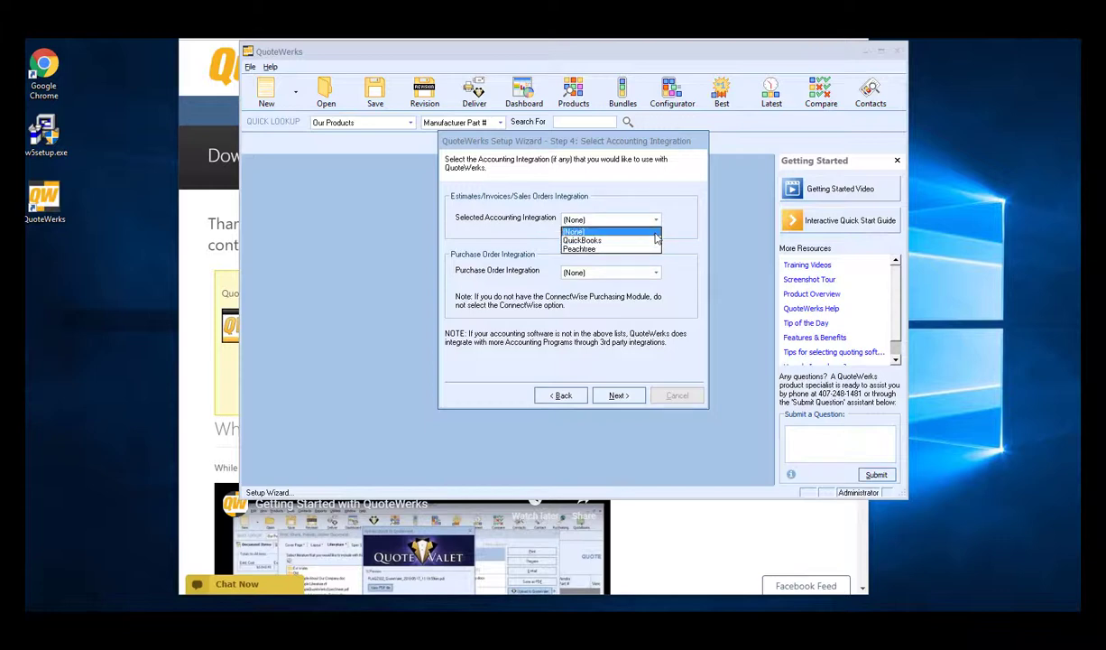
pyautogui.click(656, 236)
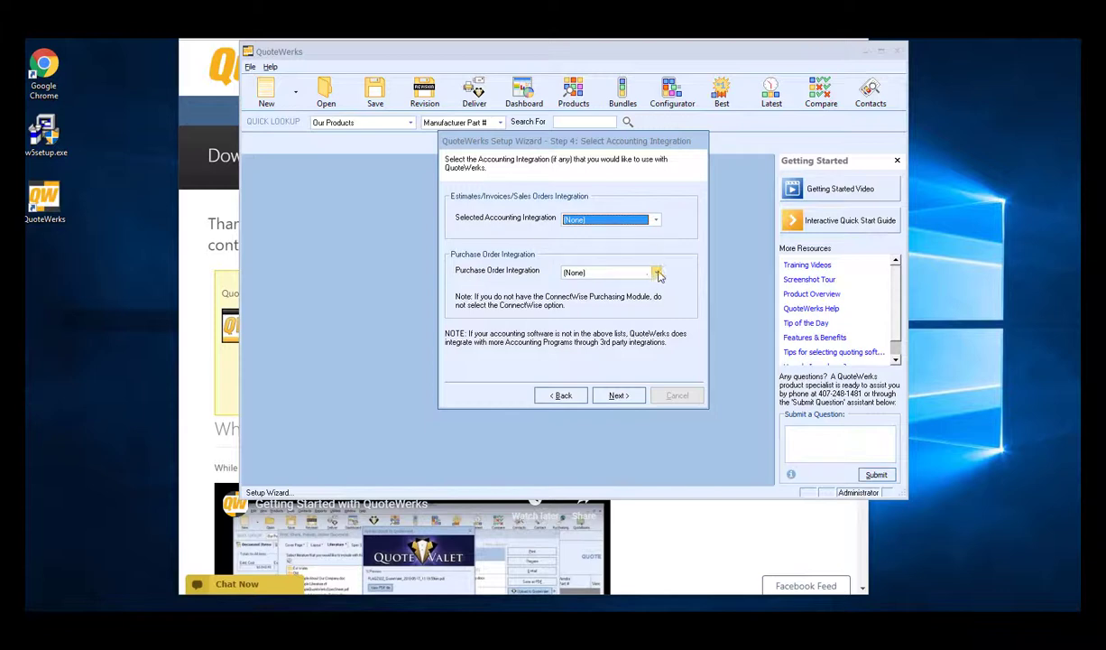
pyautogui.click(656, 274)
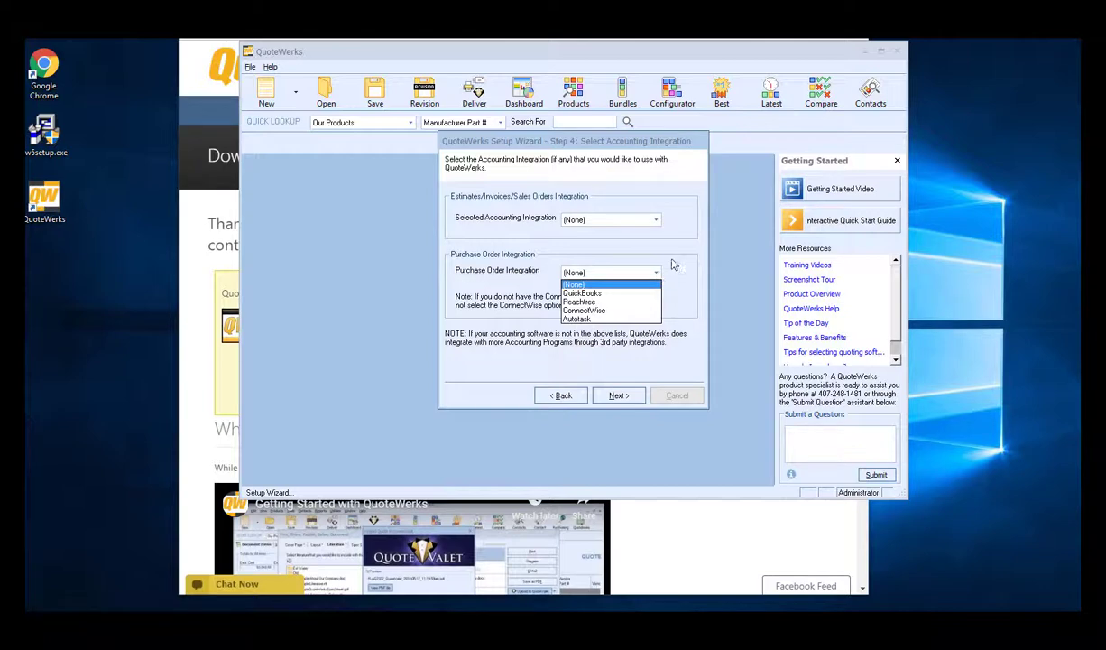
pyautogui.click(671, 261)
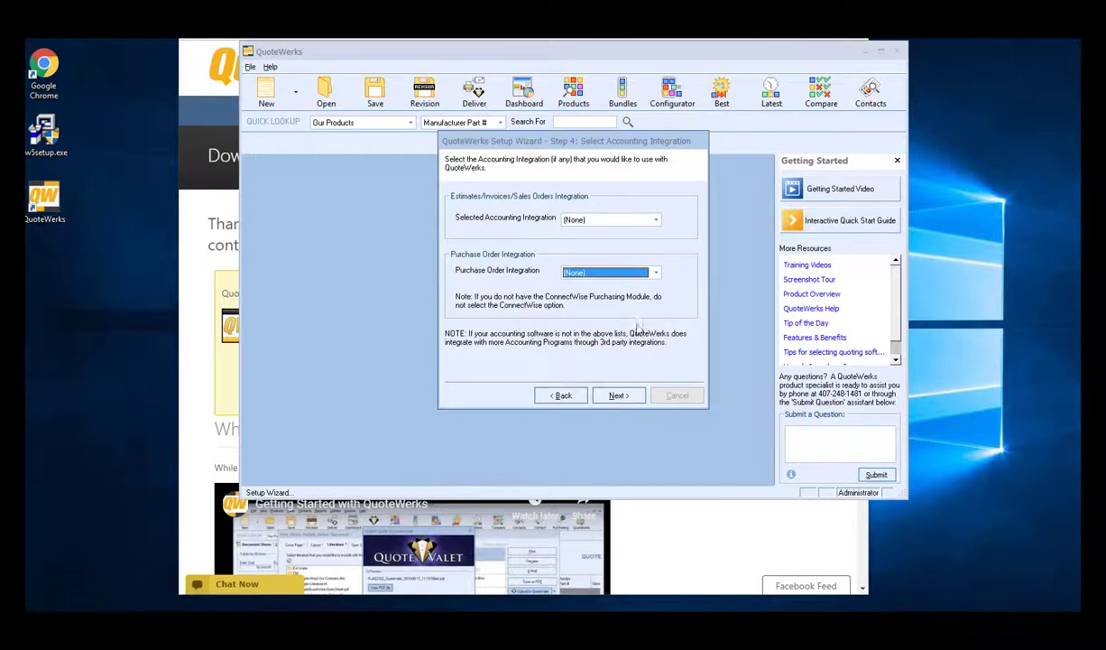
# - Enter the company's name, contact name, e-mail, address and phone number, and finish the setup wizard
pyautogui.click(630, 398)
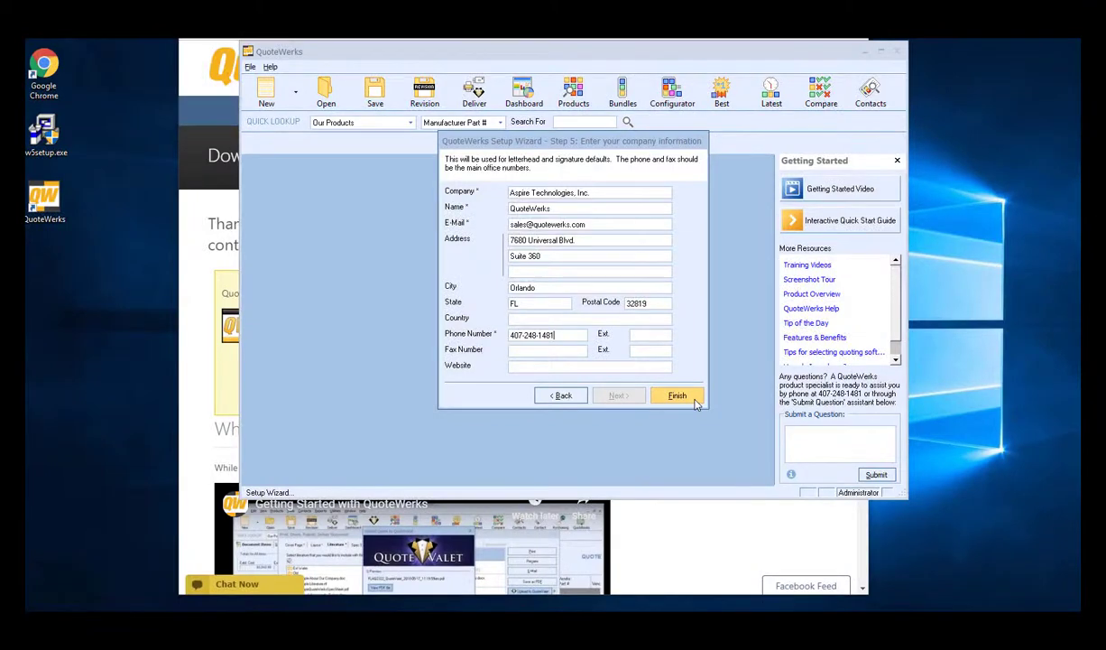
pyautogui.click(677, 396)
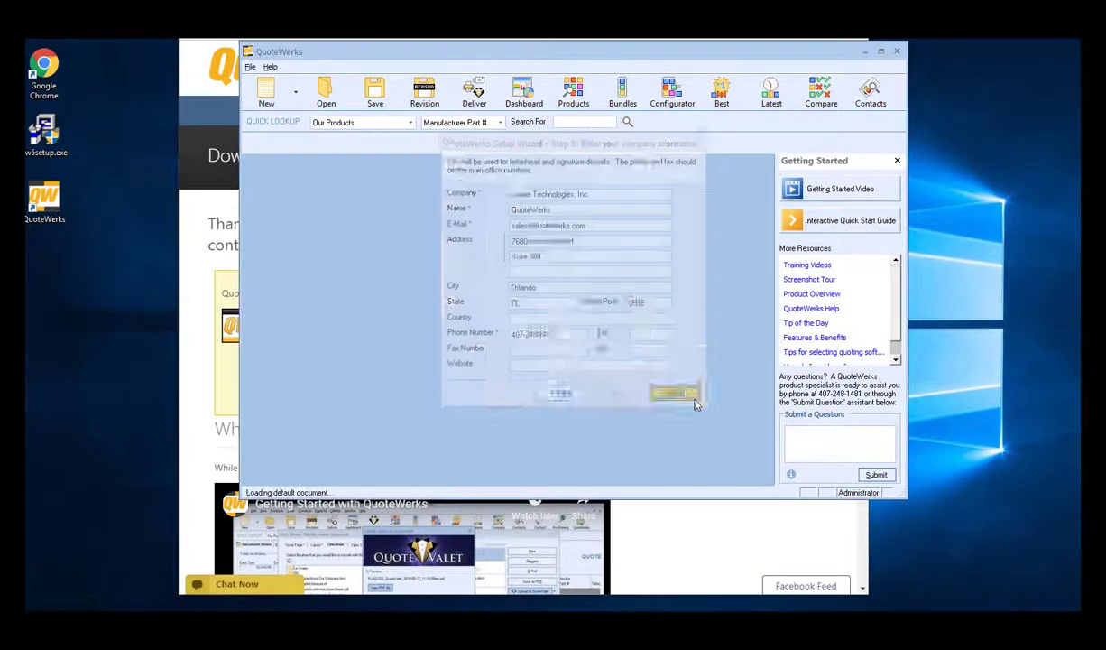